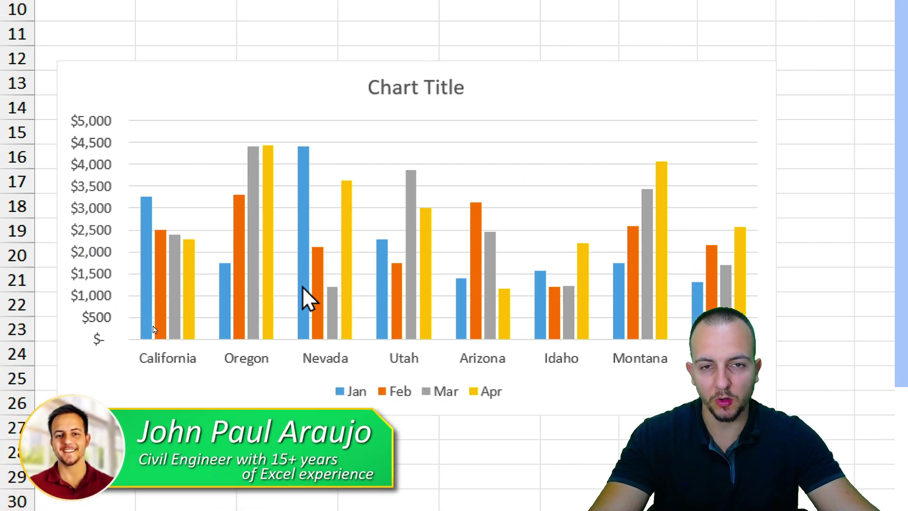
pyautogui.scroll(5, 286, 155)
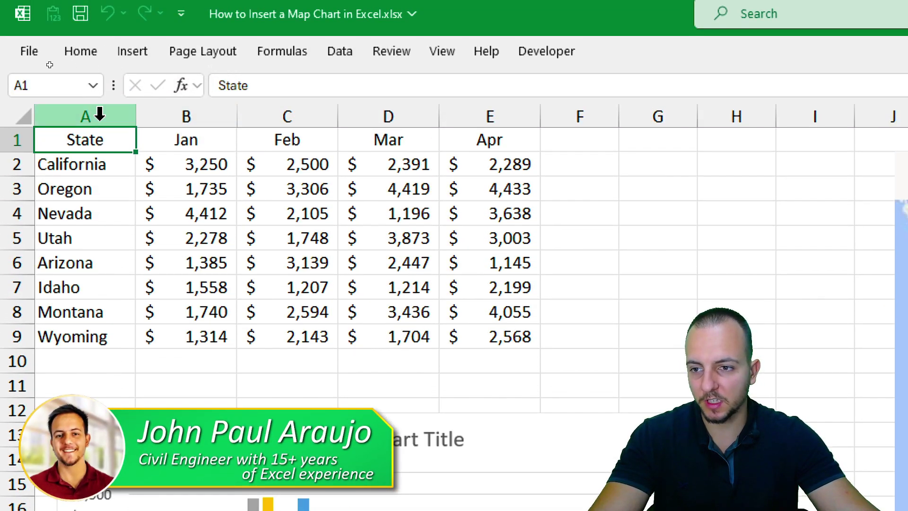
# Review the State and Jan–Apr columns, then select the whole table A1:E9 with headers
pyautogui.click(97, 116)
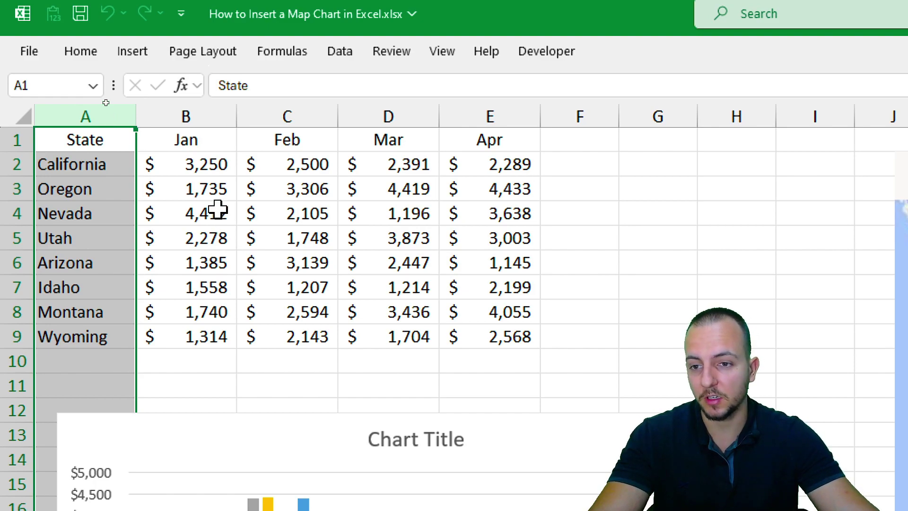
pyautogui.click(186, 116)
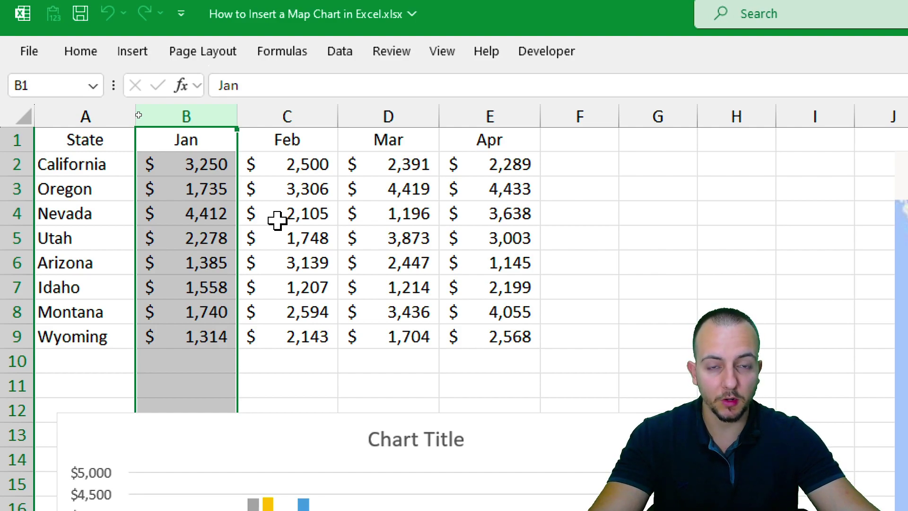
pyautogui.click(85, 116)
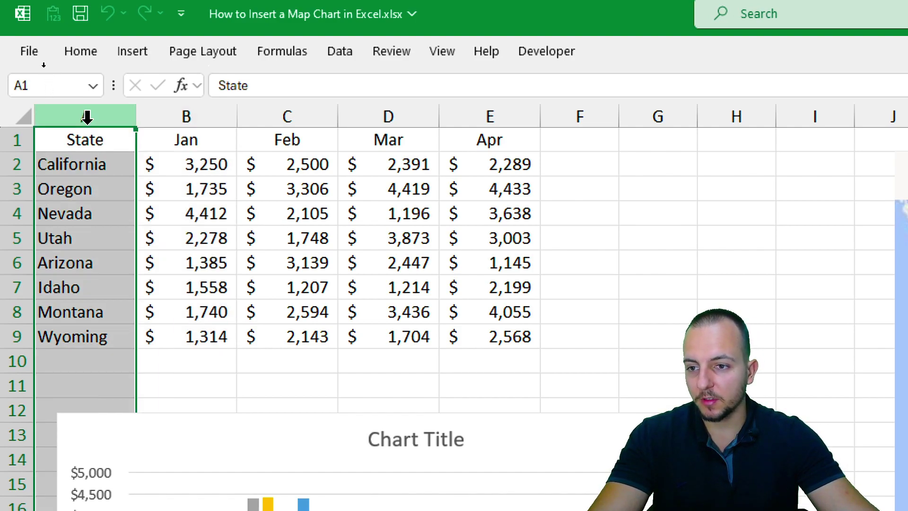
pyautogui.moveTo(78, 164); pyautogui.dragTo(90, 336)
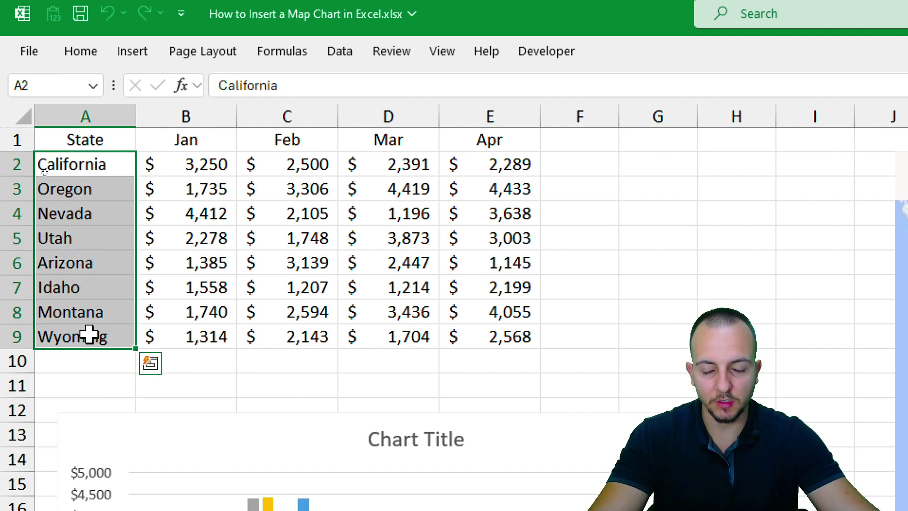
pyautogui.click(217, 114)
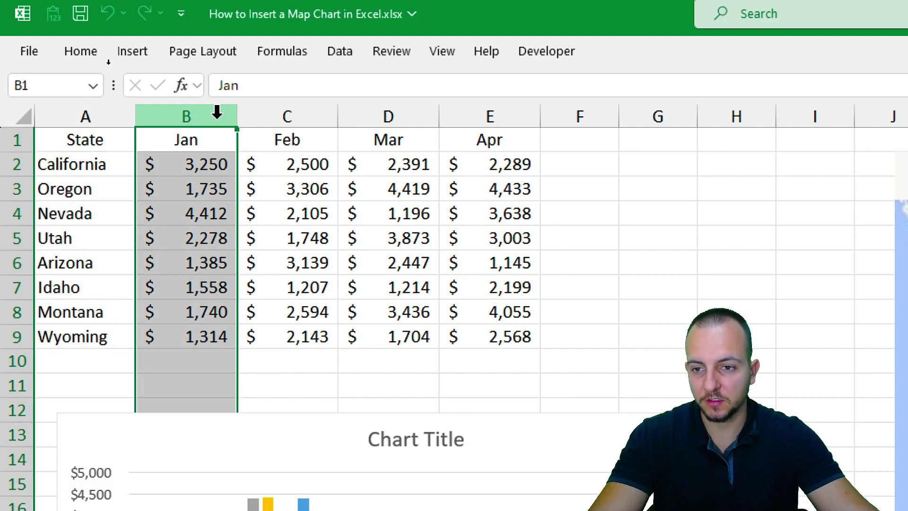
pyautogui.click(281, 114)
pyautogui.click(405, 113)
pyautogui.click(503, 115)
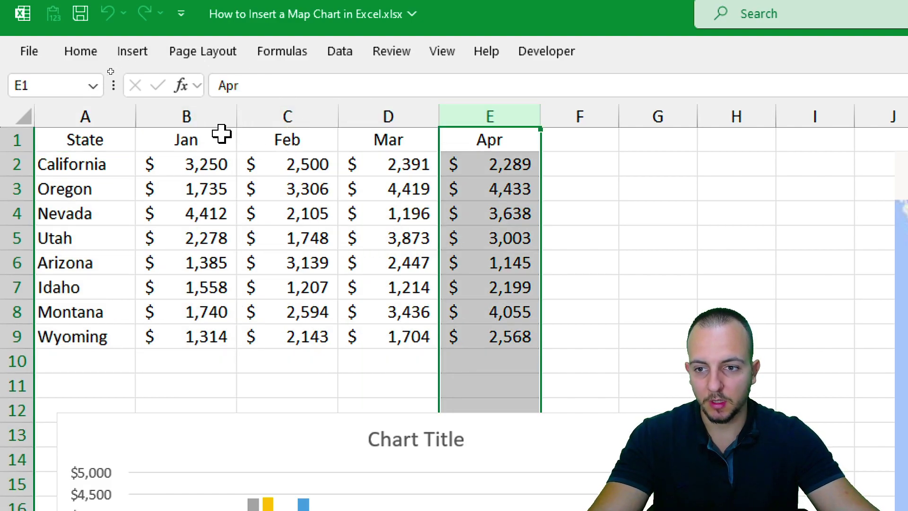
pyautogui.click(206, 142)
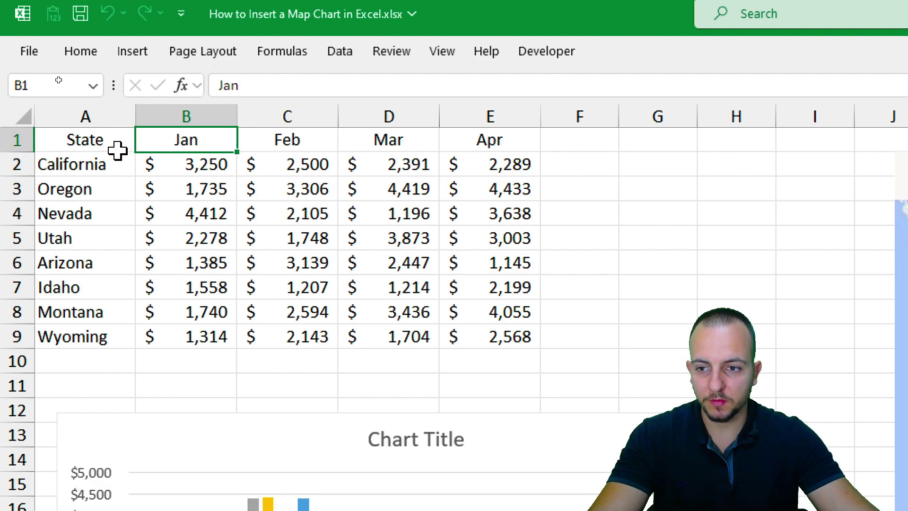
pyautogui.moveTo(85, 142); pyautogui.dragTo(454, 326)
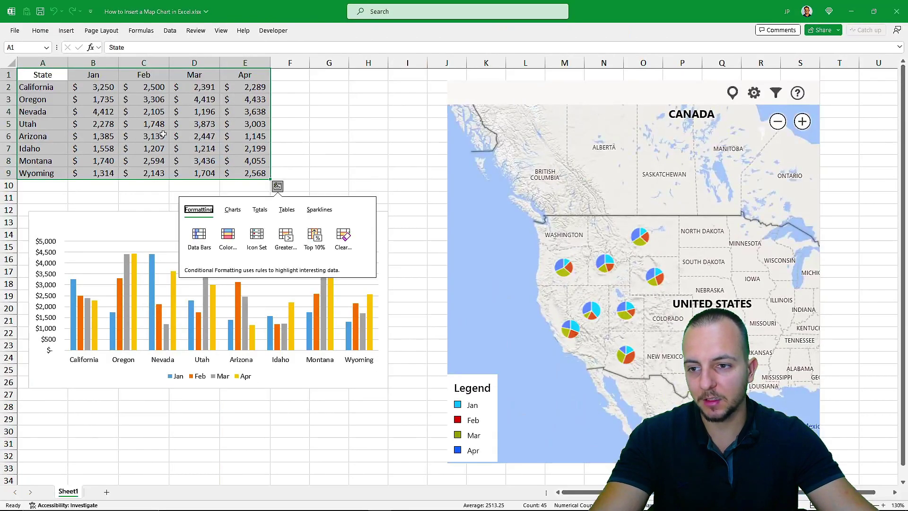
# Dismiss Quick Analysis and delete the monthly sales column chart
pyautogui.press('Escape')
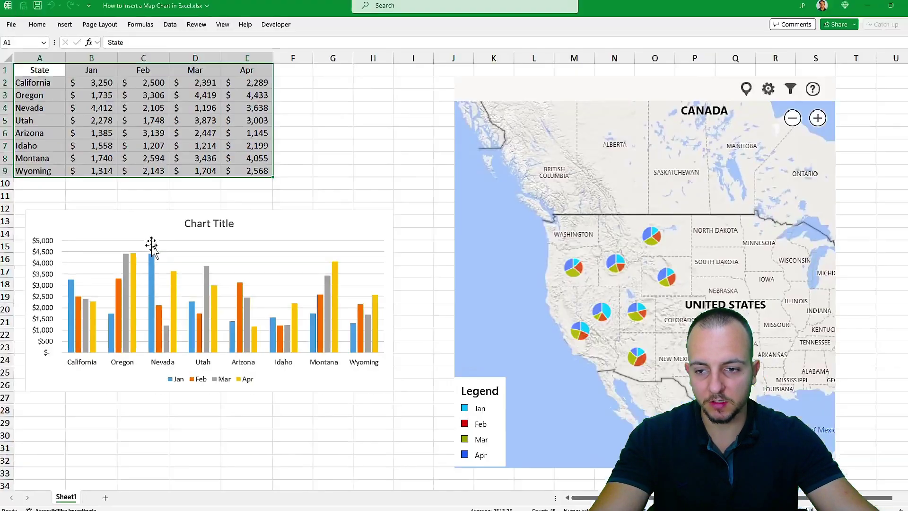
pyautogui.click(151, 245)
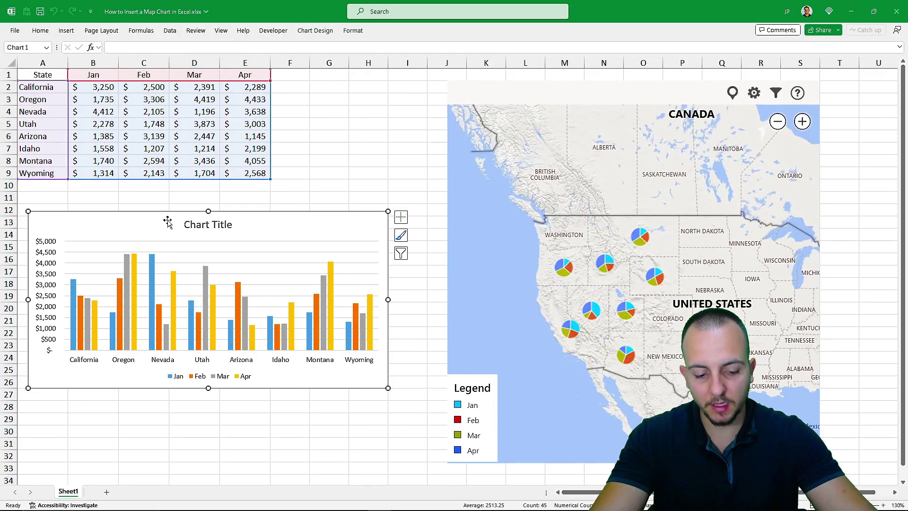
pyautogui.press('Delete')
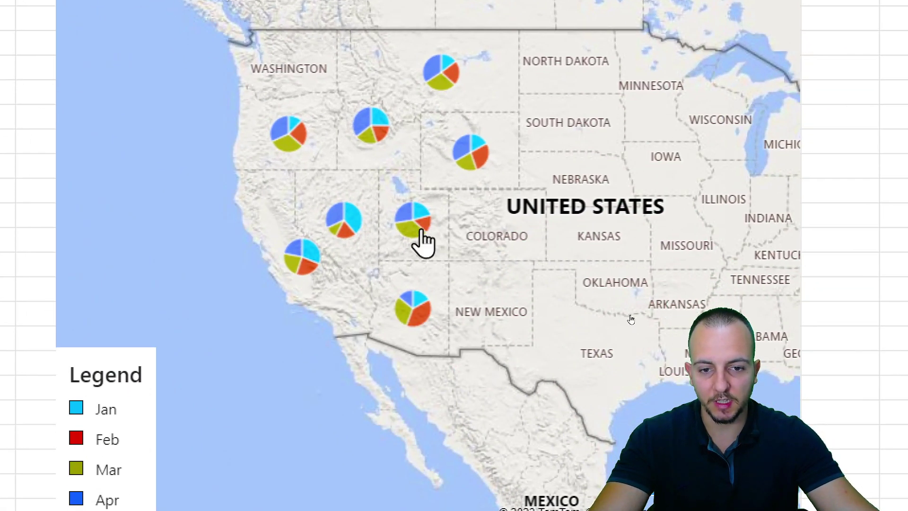
pyautogui.scroll(-3, 425, 240)
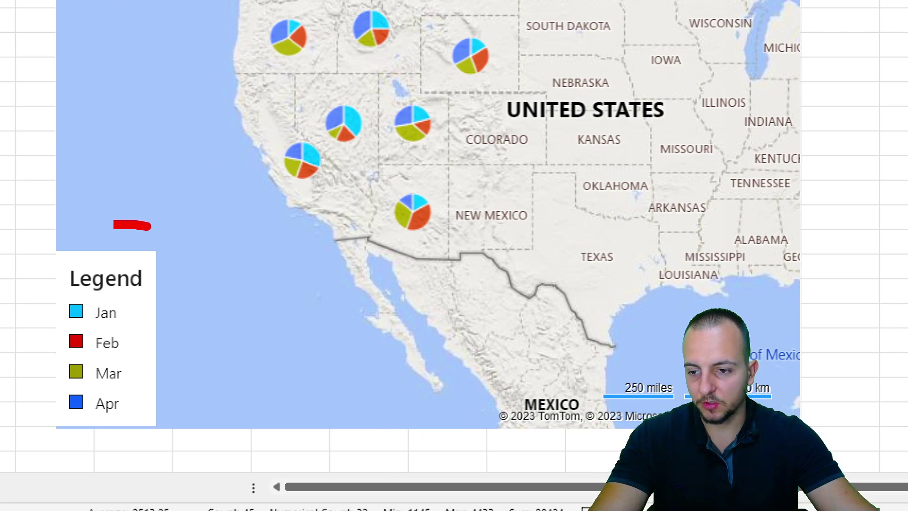
# Pan the pie-map and bring up Idaho's January–April sales pop-up
pyautogui.moveTo(151, 227); pyautogui.dragTo(159, 234)
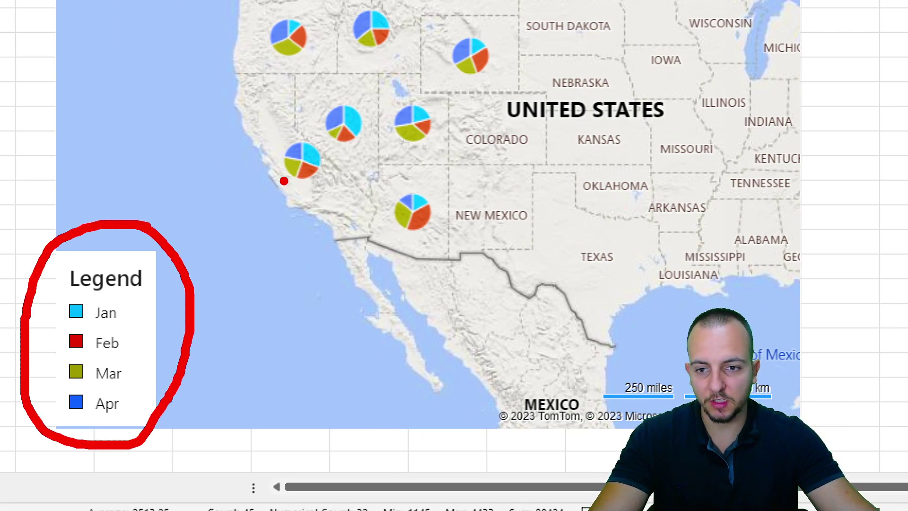
pyautogui.moveTo(248, 217); pyautogui.dragTo(288, 185)
pyautogui.moveTo(326, 240); pyautogui.dragTo(313, 186)
pyautogui.moveTo(263, 114); pyautogui.dragTo(288, 139)
pyautogui.moveTo(361, 121); pyautogui.dragTo(327, 145)
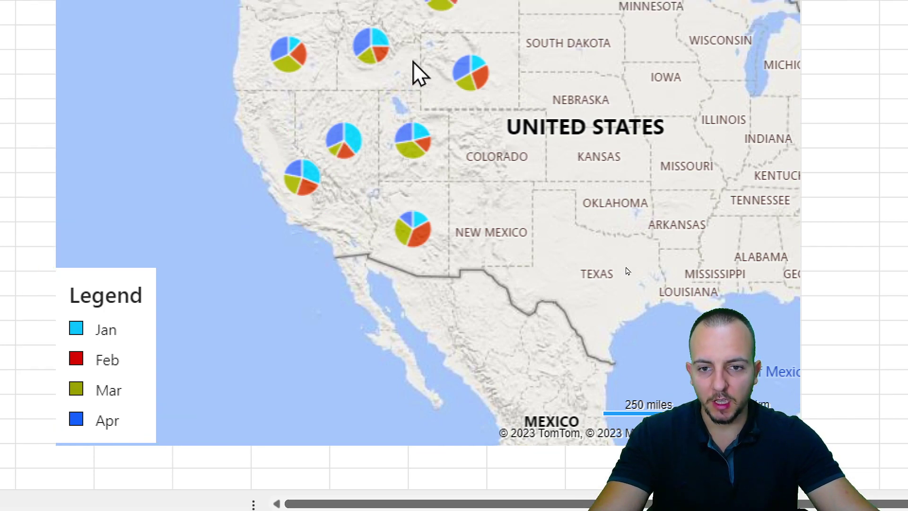
pyautogui.scroll(4, 365, 168)
pyautogui.click(372, 165)
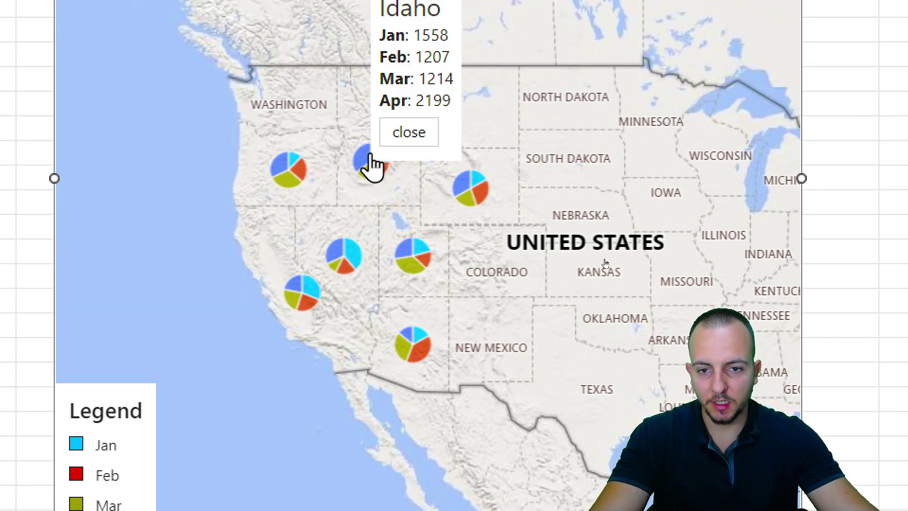
pyautogui.scroll(3, 372, 164)
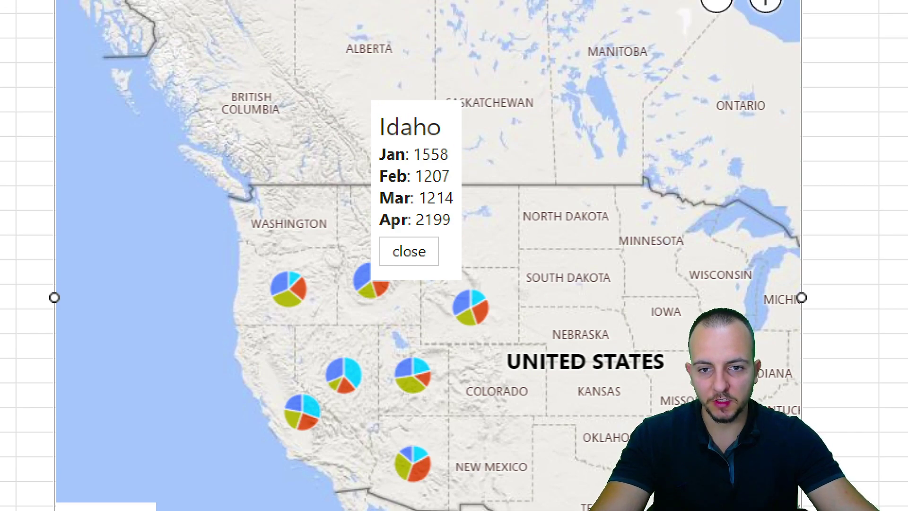
# Pan the pie-map north toward Canada
pyautogui.moveTo(360, 104); pyautogui.dragTo(459, 146)
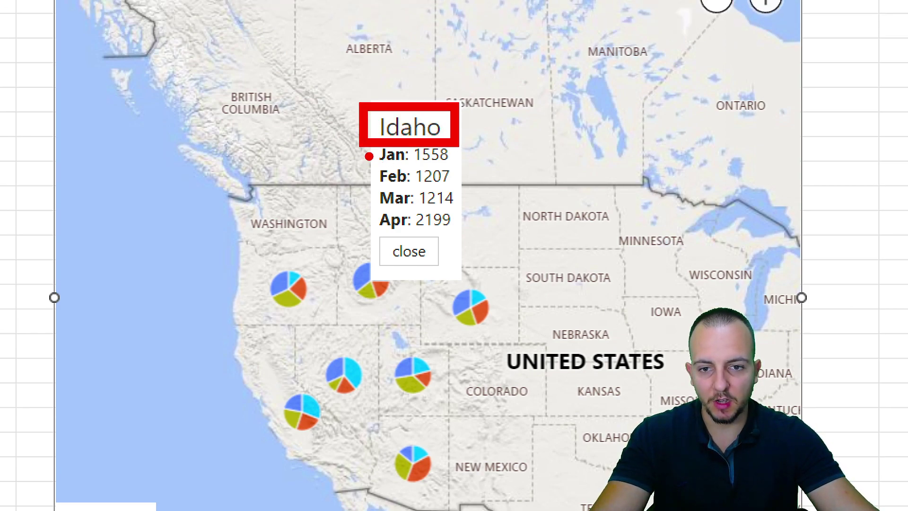
pyautogui.moveTo(304, 156); pyautogui.dragTo(371, 156)
pyautogui.moveTo(309, 179); pyautogui.dragTo(372, 177)
pyautogui.moveTo(318, 197)
pyautogui.mouseDown()
pyautogui.moveTo(372, 197)
pyautogui.moveTo(371, 225)
pyautogui.mouseUp()
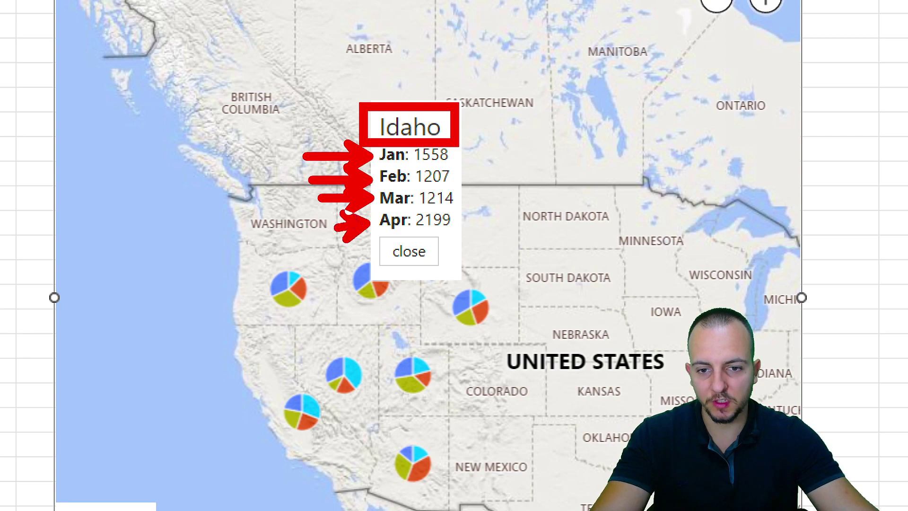
# Close Idaho's pop-up and set the map to Bird's Eye imagery with Circles
pyautogui.click(409, 251)
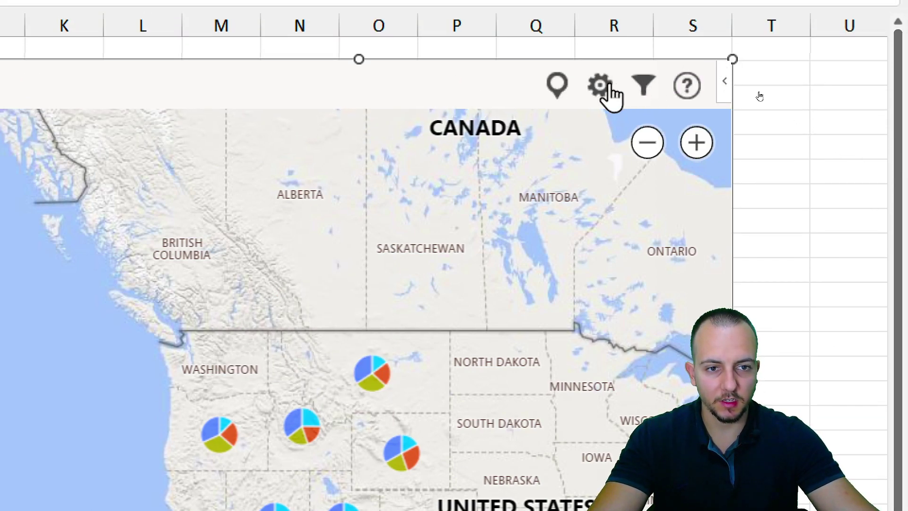
pyautogui.click(600, 86)
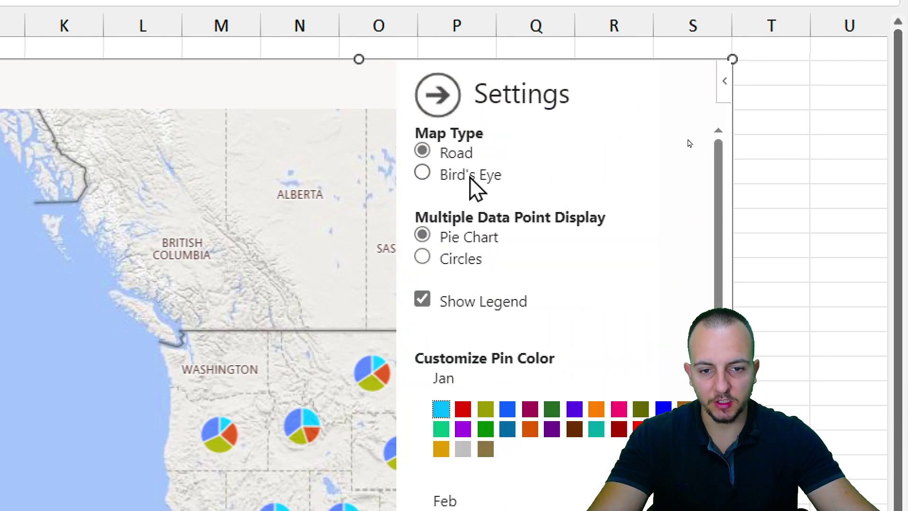
pyautogui.click(462, 186)
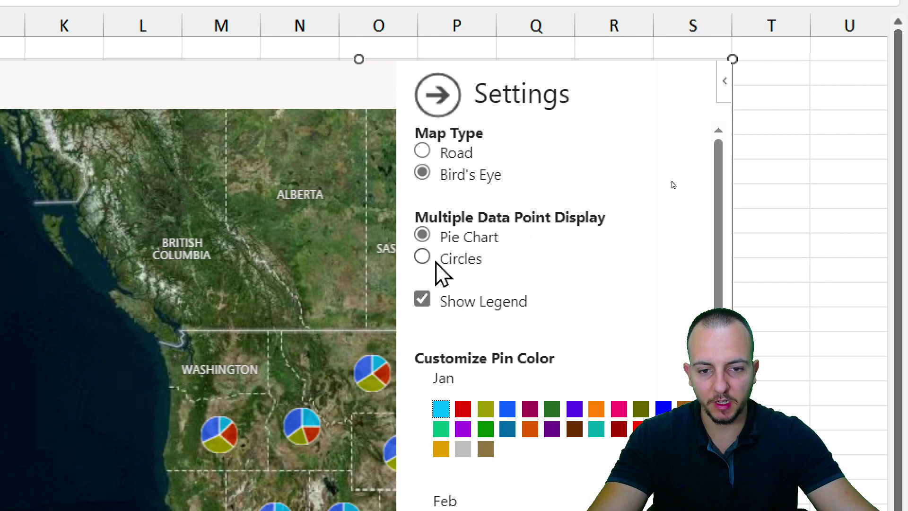
pyautogui.click(423, 259)
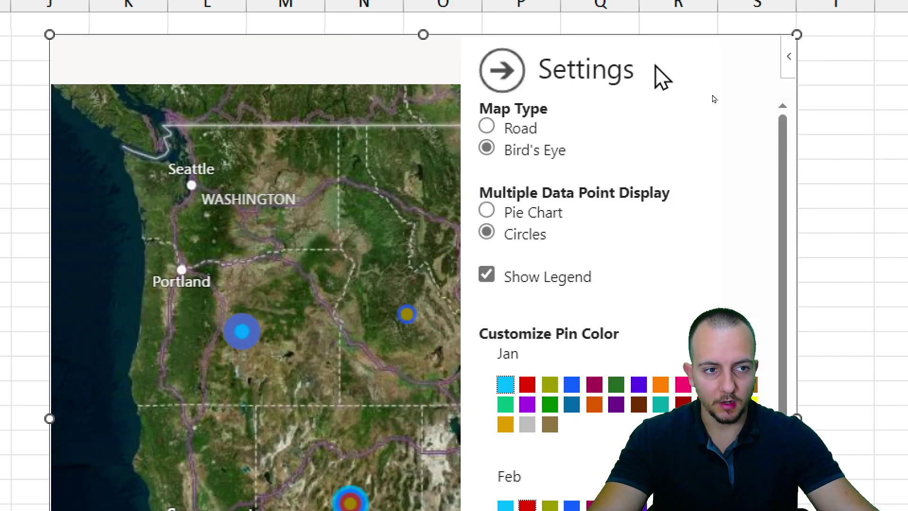
pyautogui.click(438, 94)
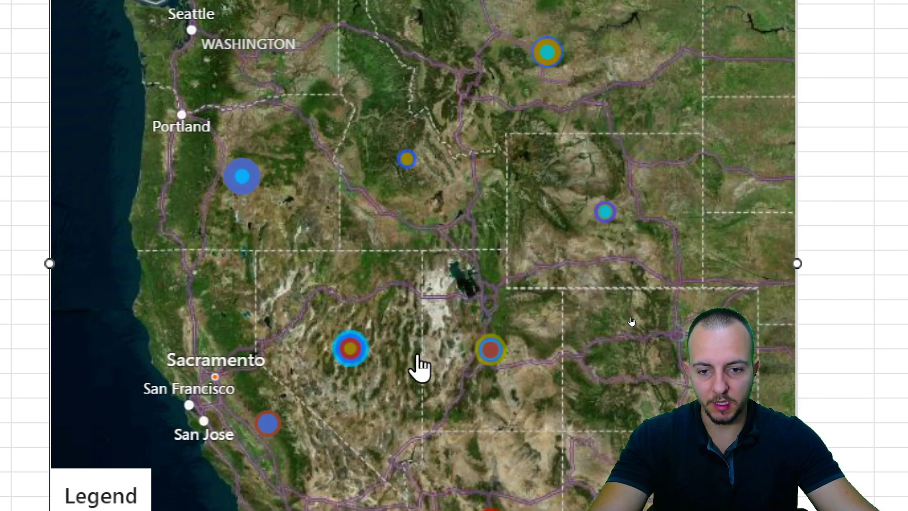
pyautogui.scroll(-2, 415, 351)
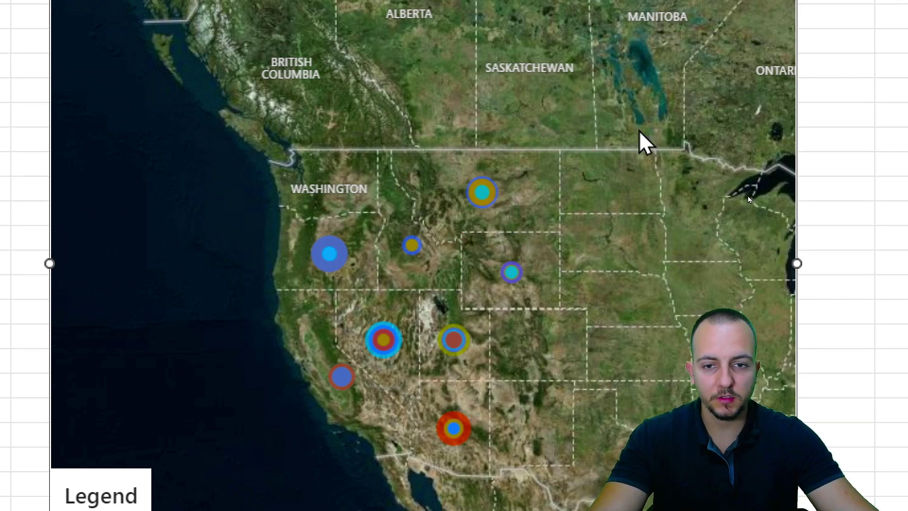
pyautogui.scroll(3, 759, 71)
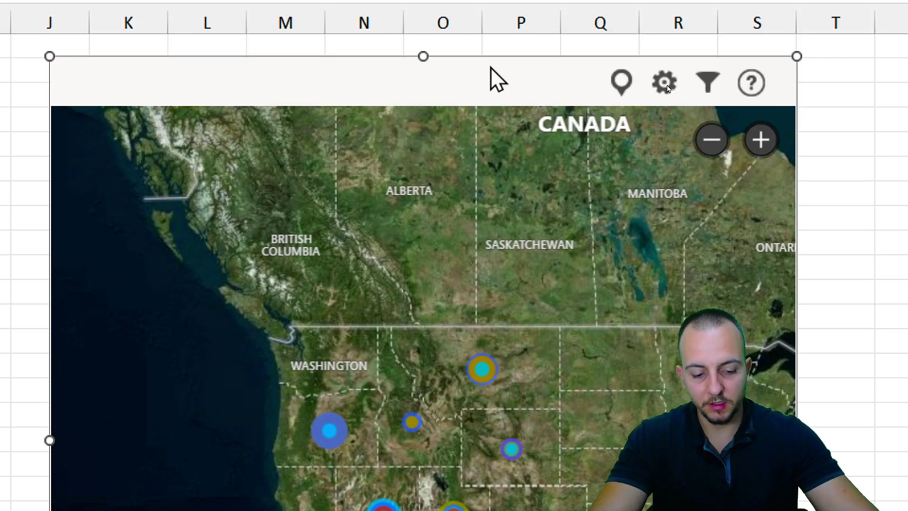
# Delete the pie-map chart and search 'add ins' to reach the Office Add-ins Store
pyautogui.press('Delete')
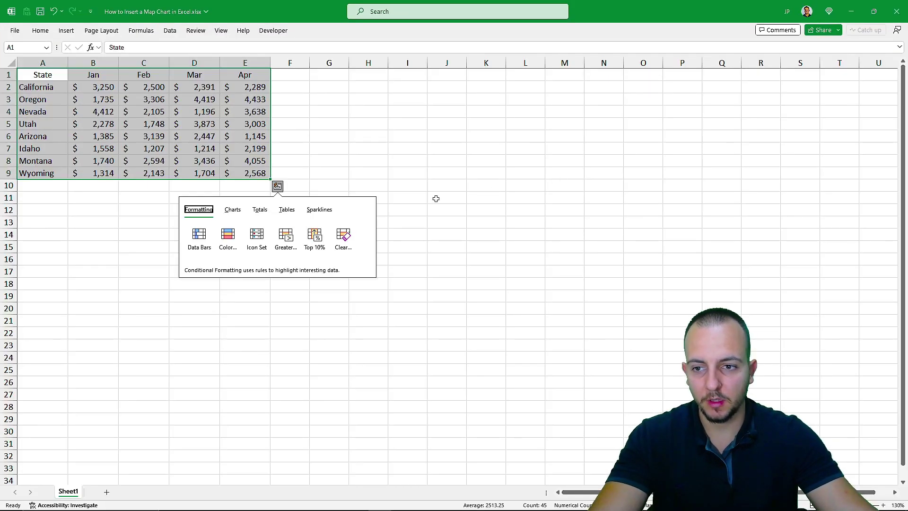
pyautogui.click(381, 300)
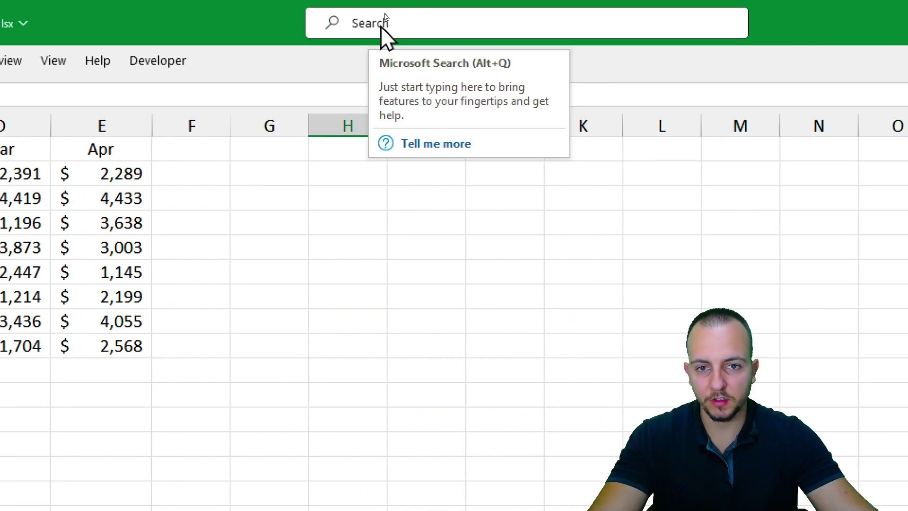
pyautogui.click(381, 22)
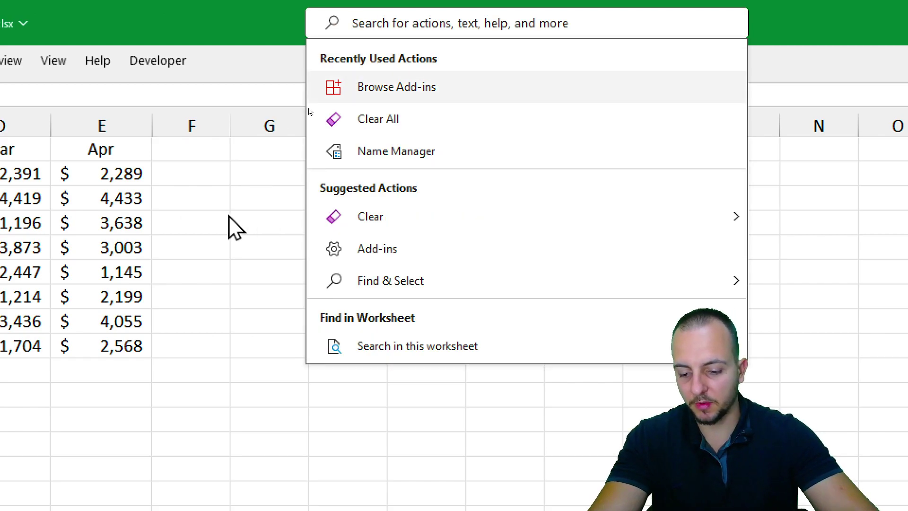
pyautogui.write('add ins')
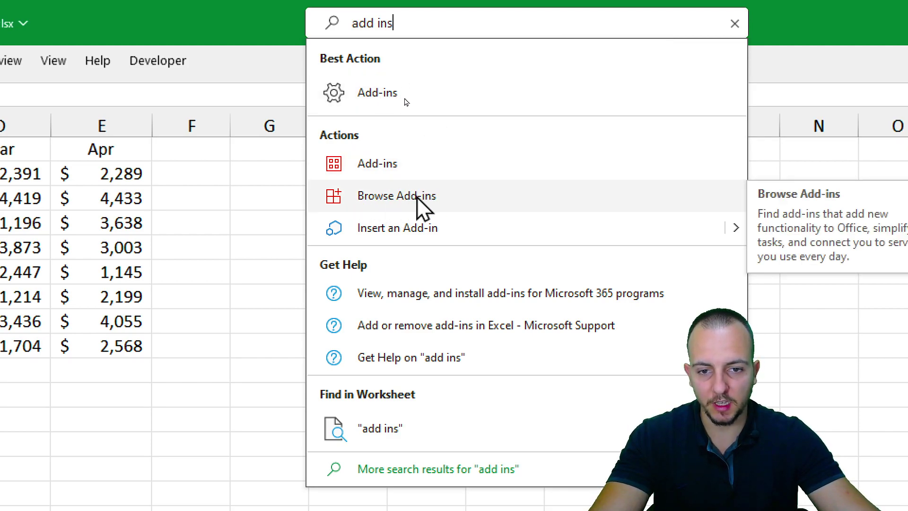
pyautogui.click(398, 207)
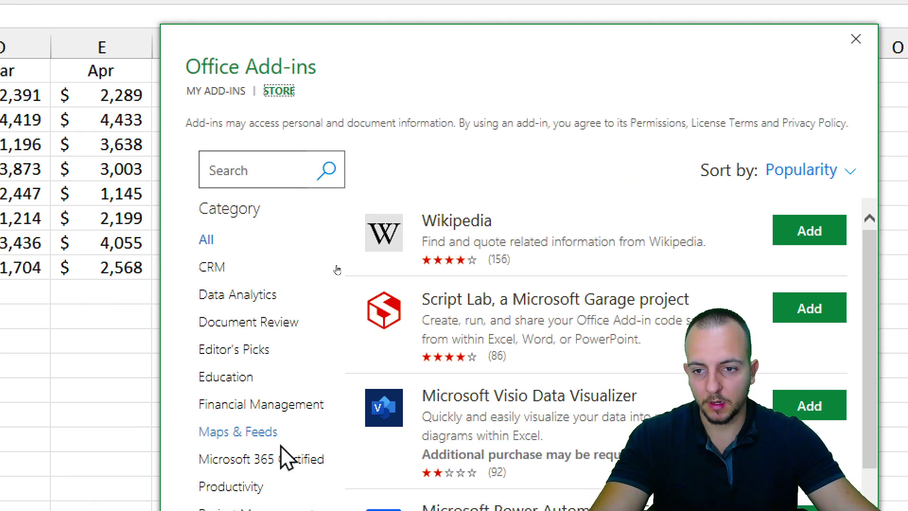
# Search the Store for 'maps', open Bing Maps and choose Add
pyautogui.click(252, 142)
pyautogui.write('maps')
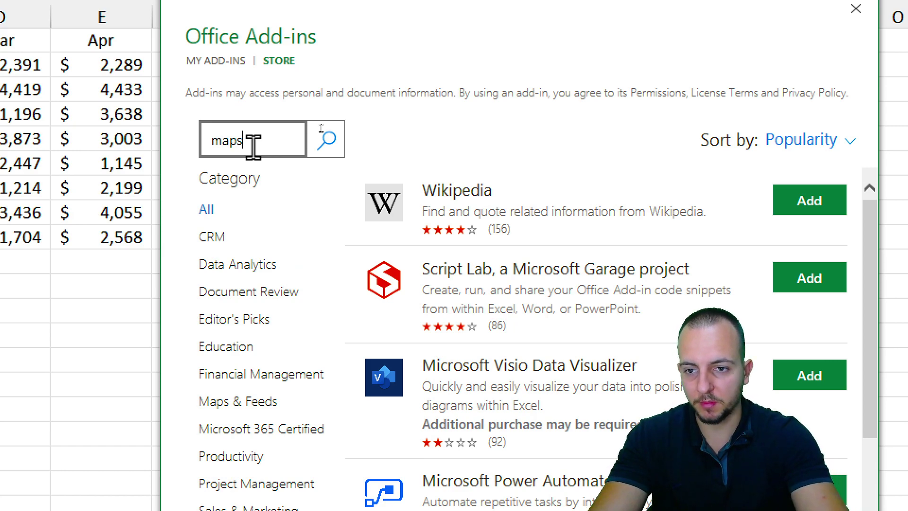
pyautogui.press('Return')
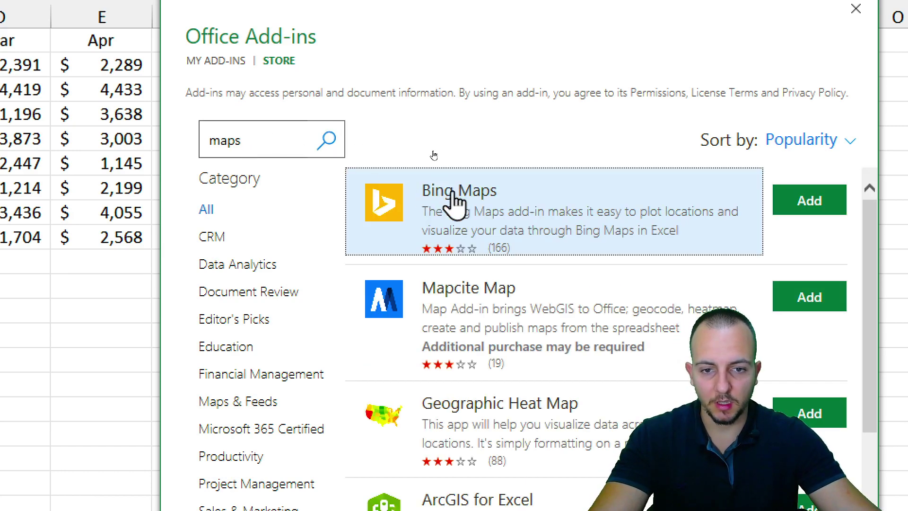
pyautogui.click(447, 210)
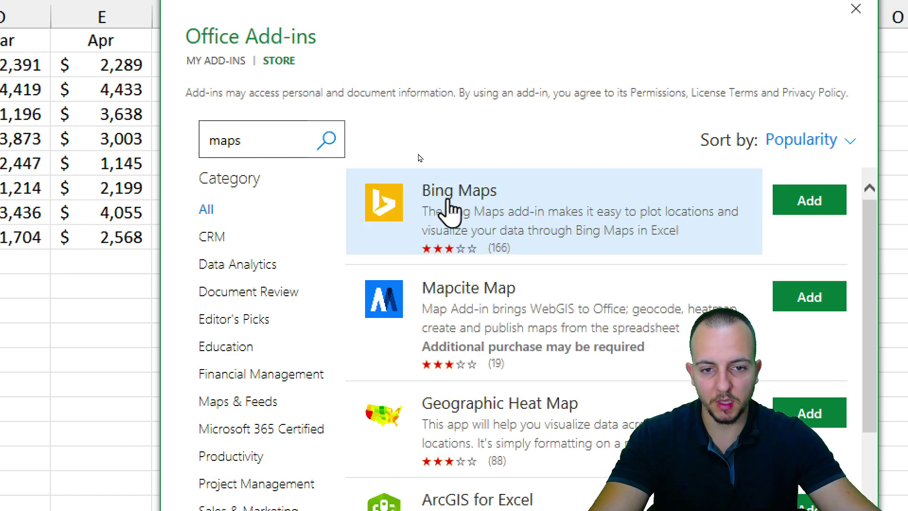
pyautogui.click(227, 230)
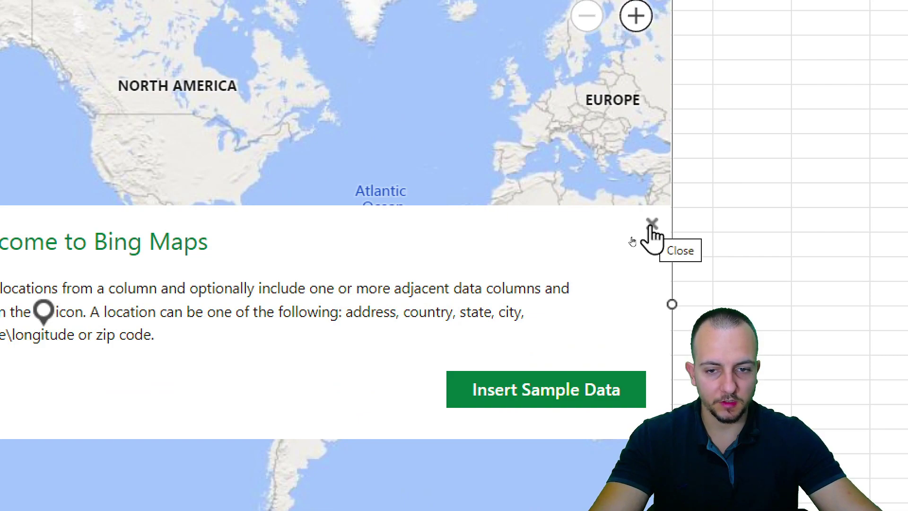
# Dismiss the Bing Maps welcome message and show the location filter panel
pyautogui.click(653, 228)
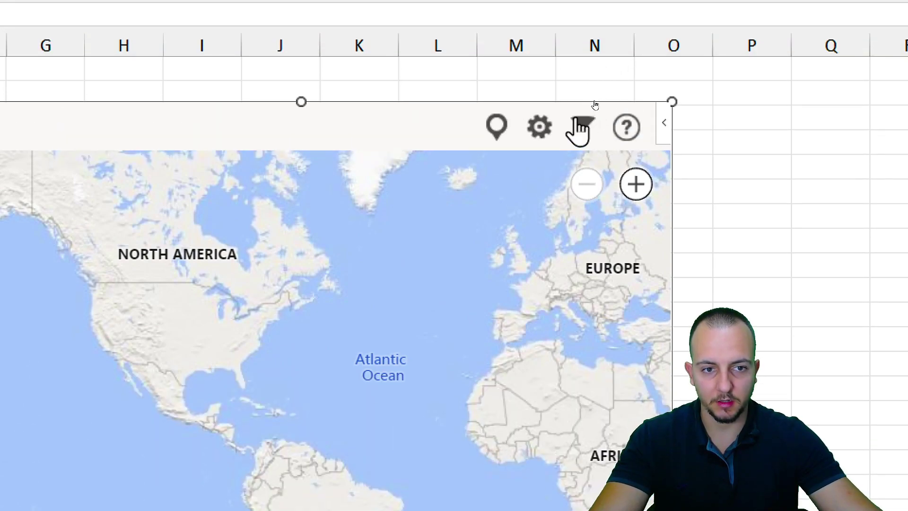
pyautogui.click(584, 129)
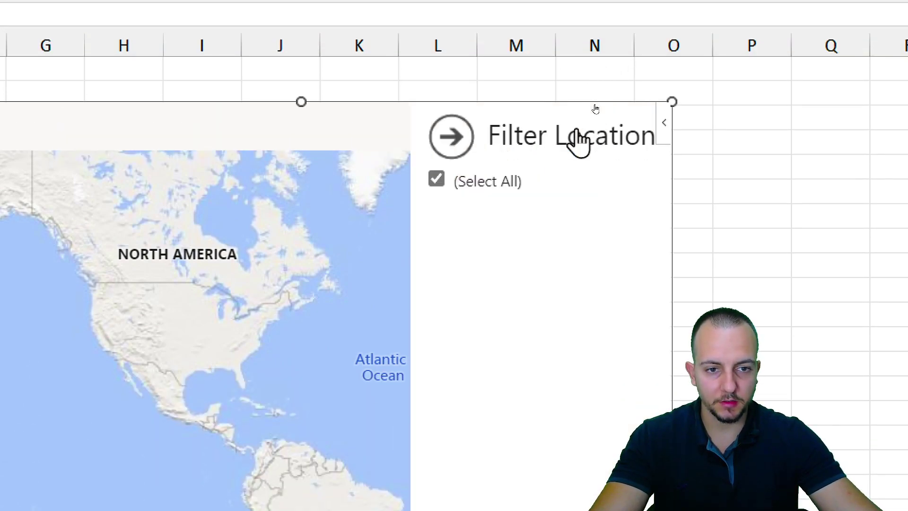
pyautogui.scroll(-3, 502, 458)
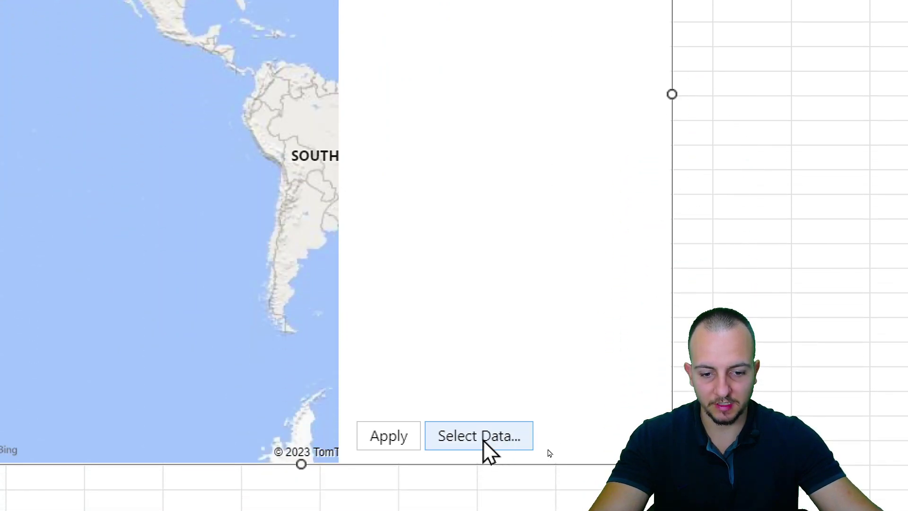
# Set the Bing Maps data range to Sheet1!$A$1:$E$9 and confirm with OK
pyautogui.click(479, 436)
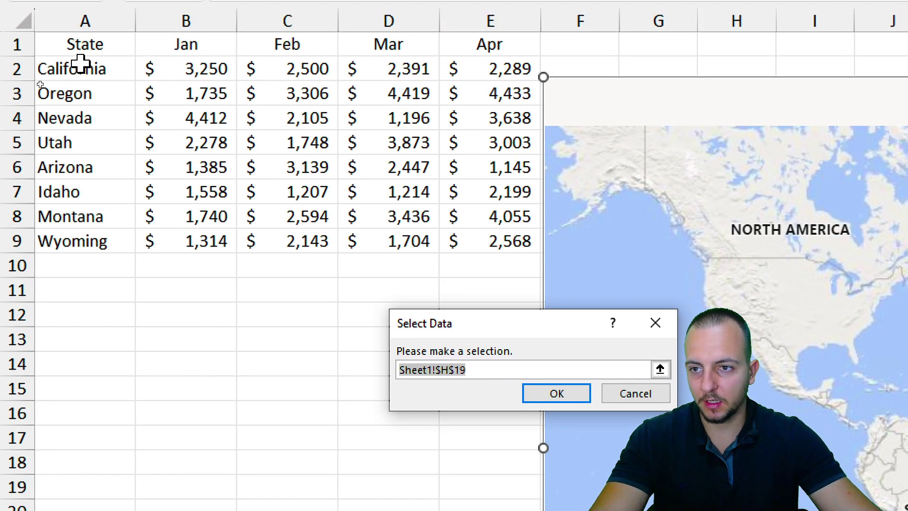
pyautogui.moveTo(84, 49); pyautogui.dragTo(483, 245)
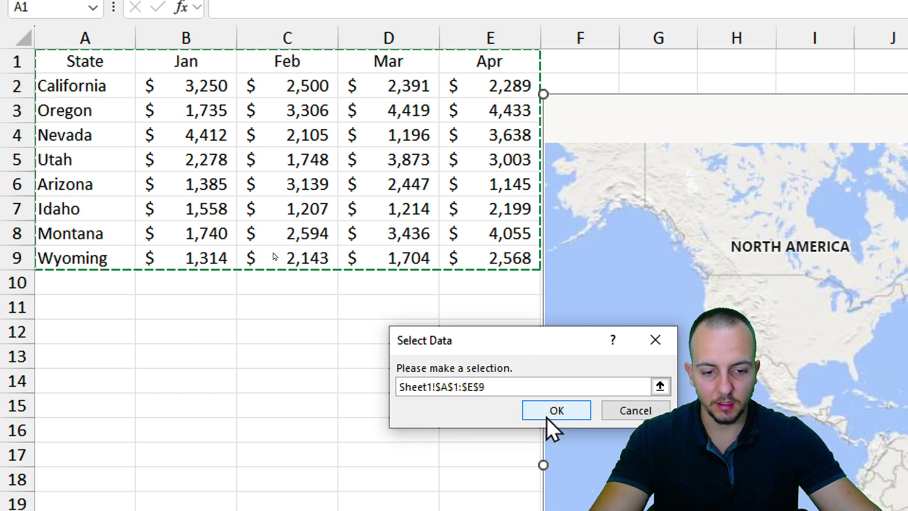
pyautogui.click(554, 412)
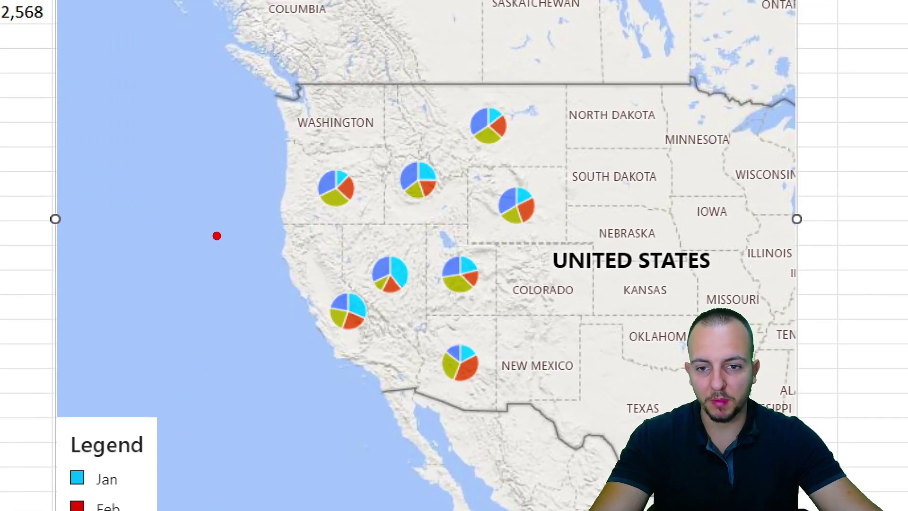
pyautogui.moveTo(310, 306); pyautogui.dragTo(234, 303)
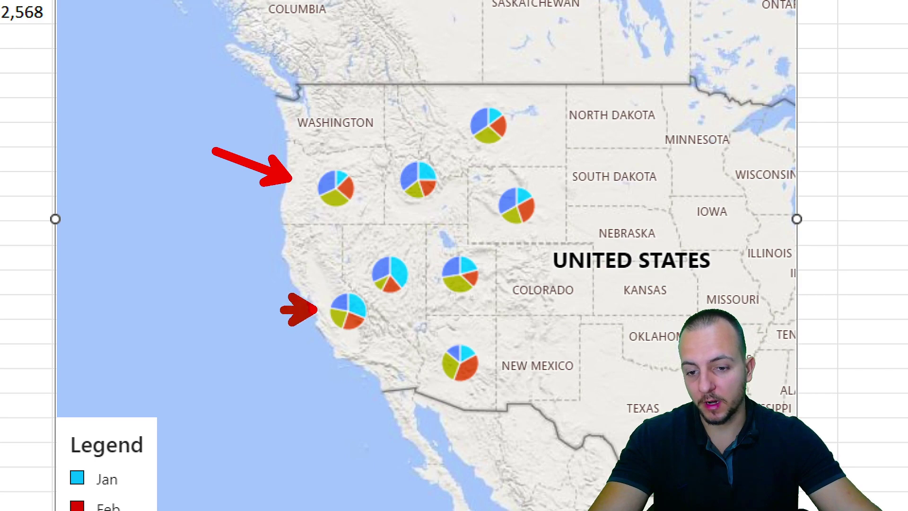
pyautogui.moveTo(457, 406); pyautogui.dragTo(395, 451)
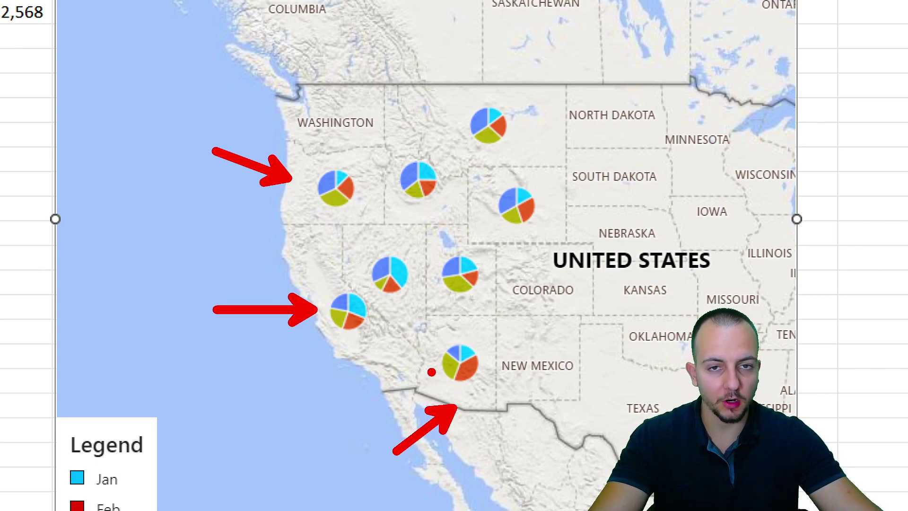
pyautogui.press('Escape')
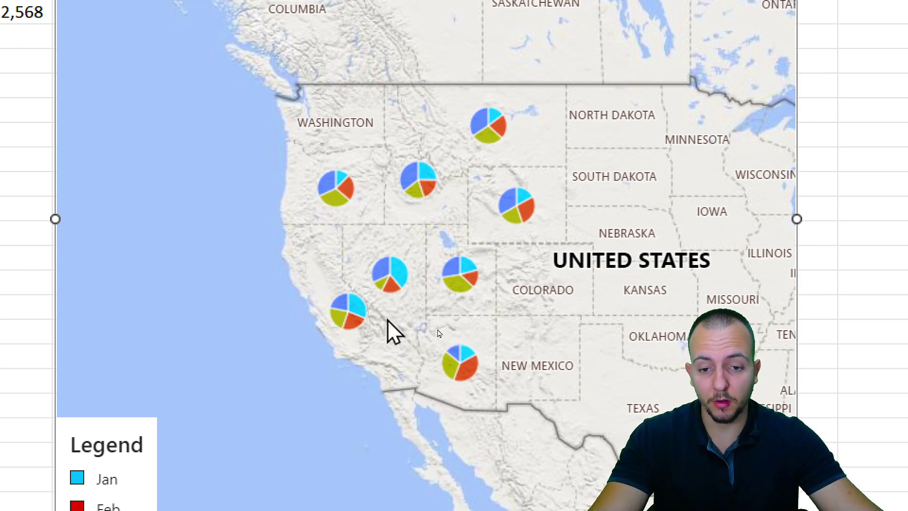
pyautogui.click(395, 280)
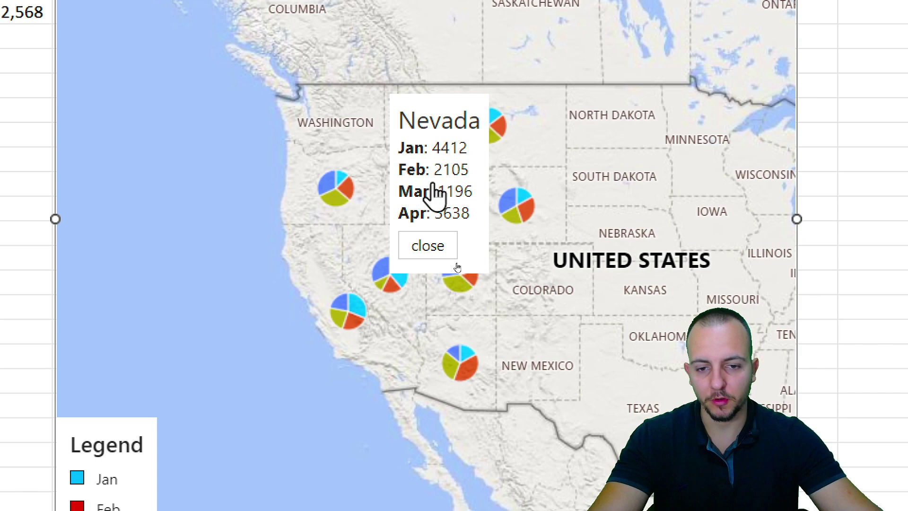
# Close the Nevada sales pop-up and reselect the map chart
pyautogui.click(429, 247)
pyautogui.scroll(-3, 405, 454)
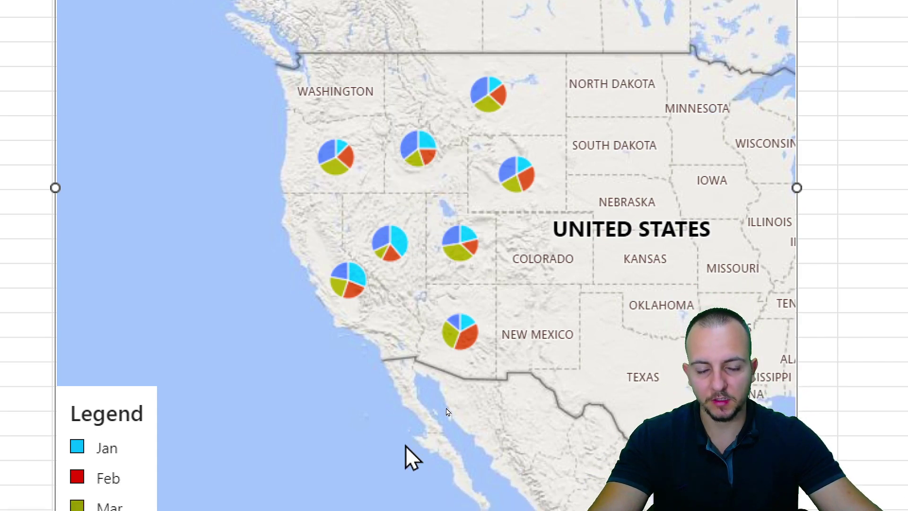
pyautogui.scroll(3, 428, 285)
pyautogui.scroll(4, 532, 142)
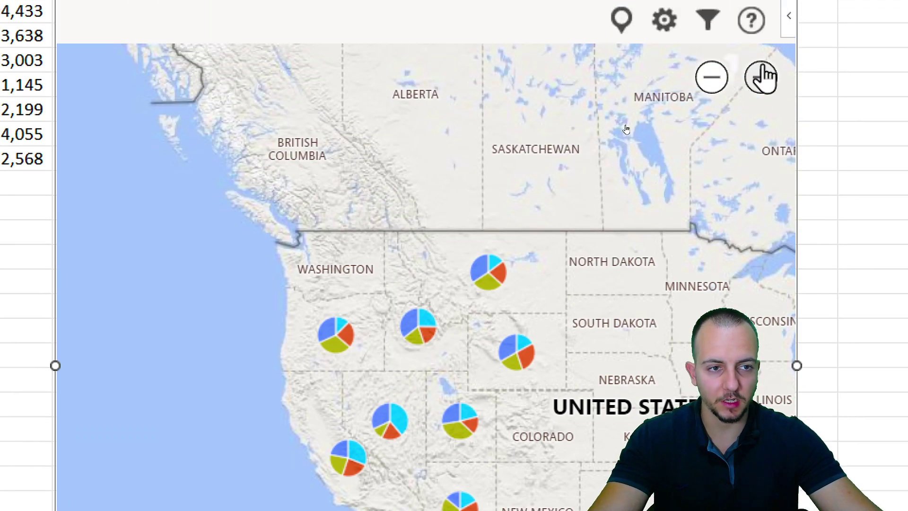
pyautogui.scroll(2, 534, 99)
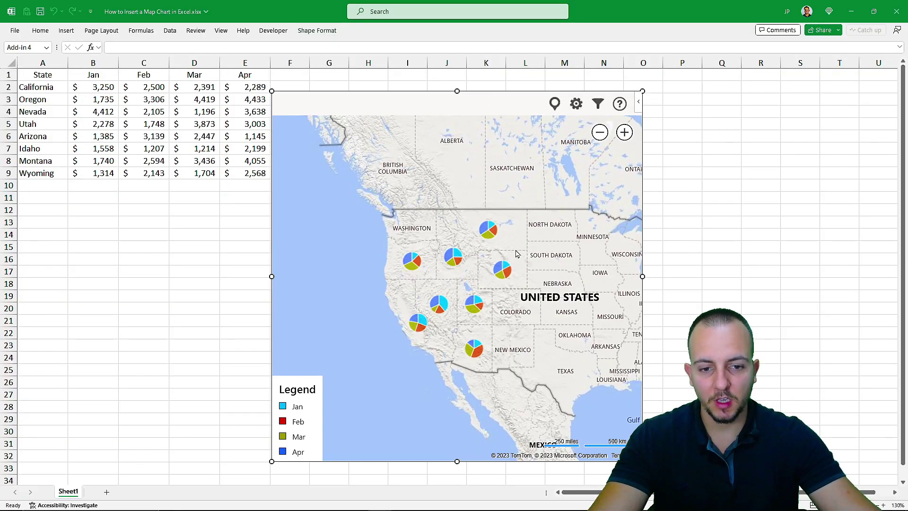
pyautogui.click(188, 233)
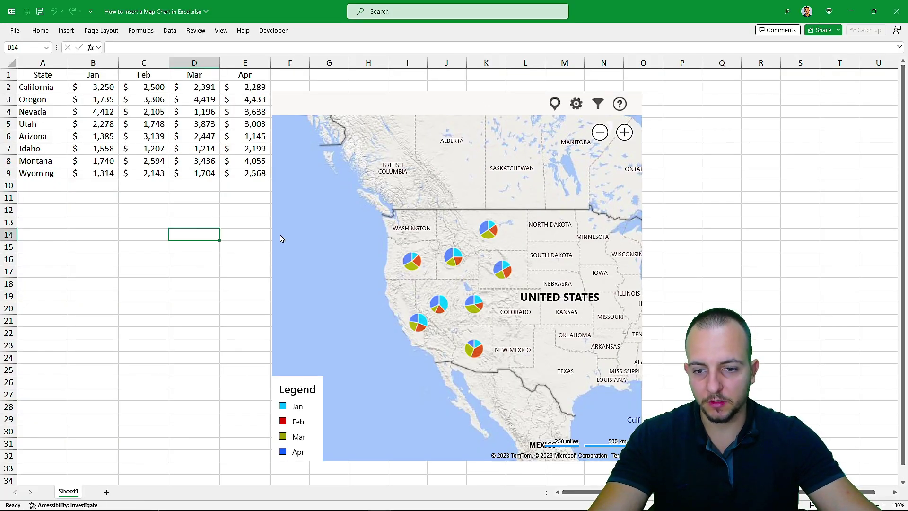
pyautogui.click(299, 212)
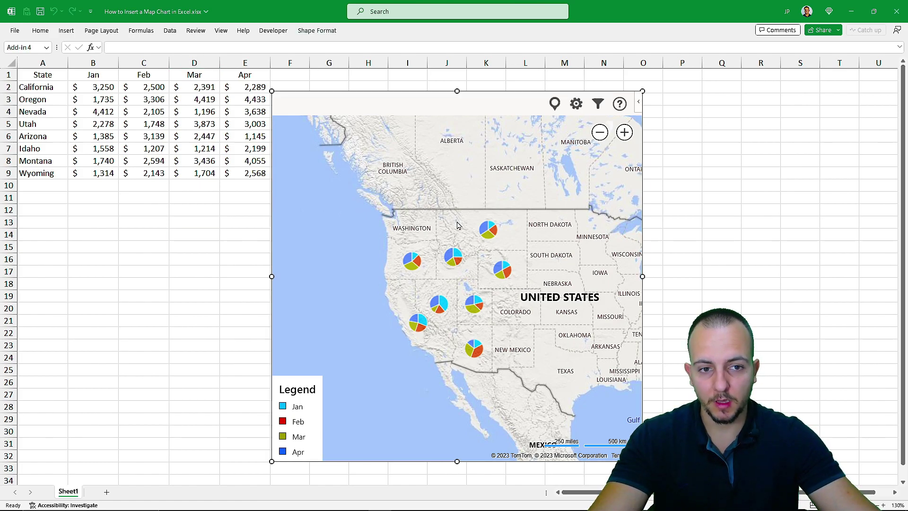
pyautogui.scroll(-3, 458, 226)
pyautogui.scroll(5, 458, 226)
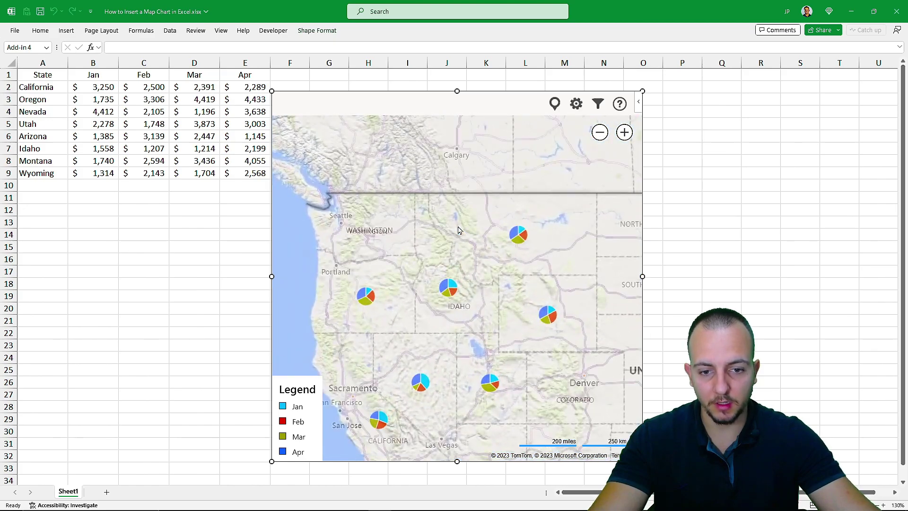
pyautogui.scroll(-2, 458, 229)
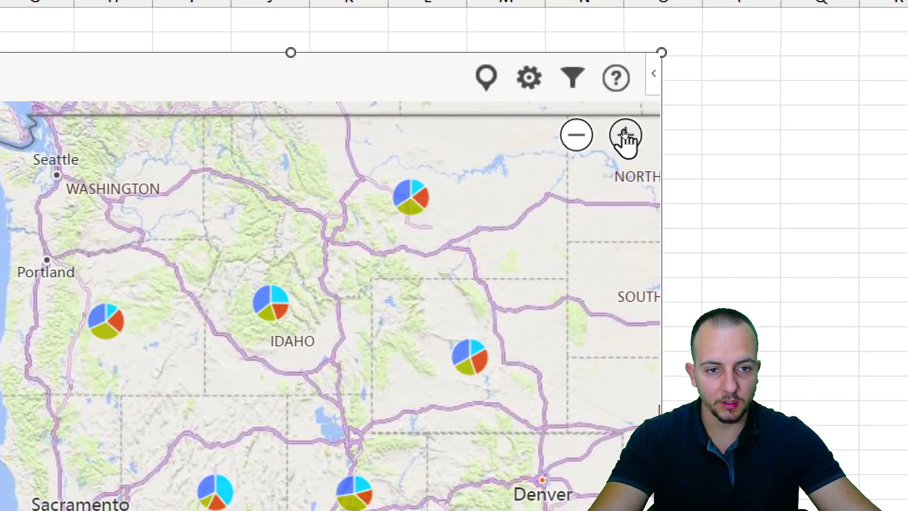
# Zoom and pan the map to the whole United States, then deselect it
pyautogui.click(626, 137)
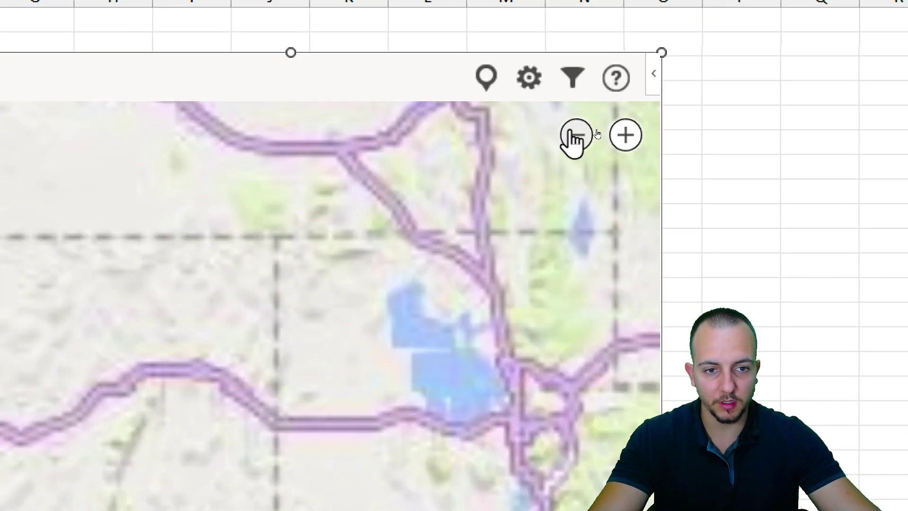
pyautogui.click(576, 135)
pyautogui.click(577, 135)
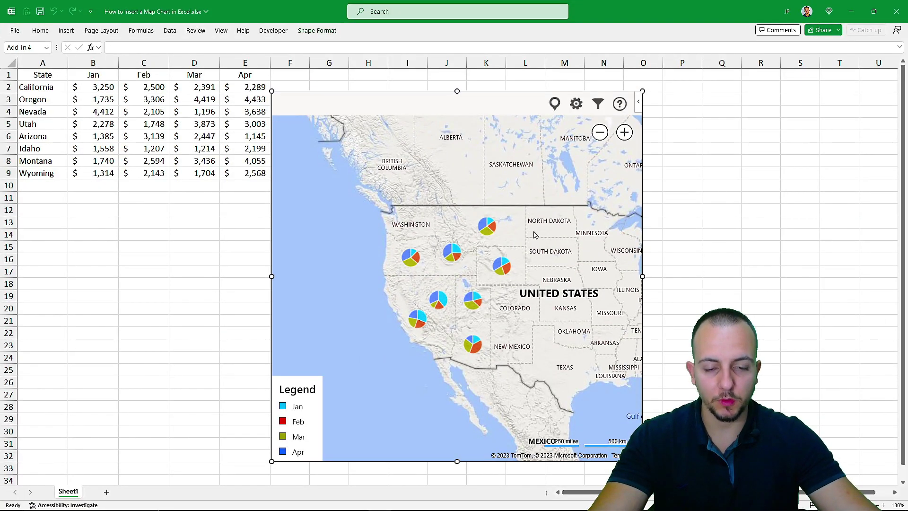
pyautogui.moveTo(535, 235); pyautogui.dragTo(545, 191)
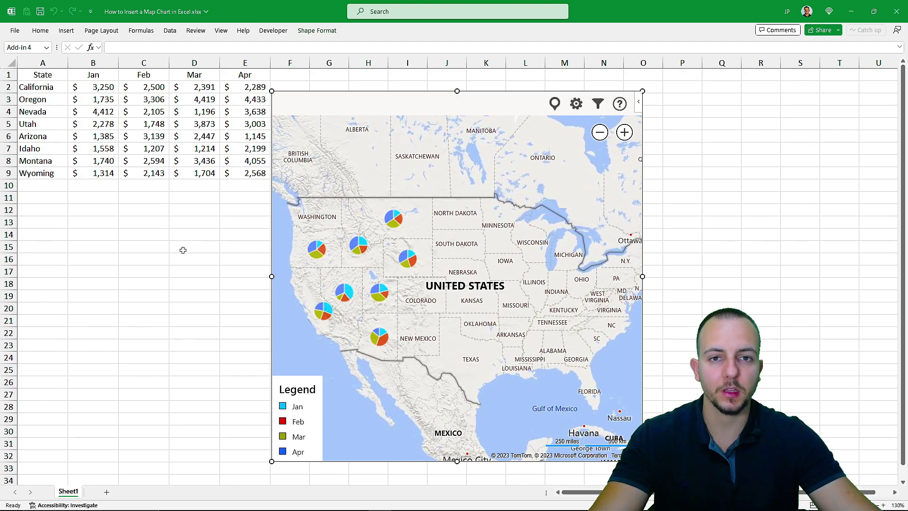
pyautogui.click(140, 237)
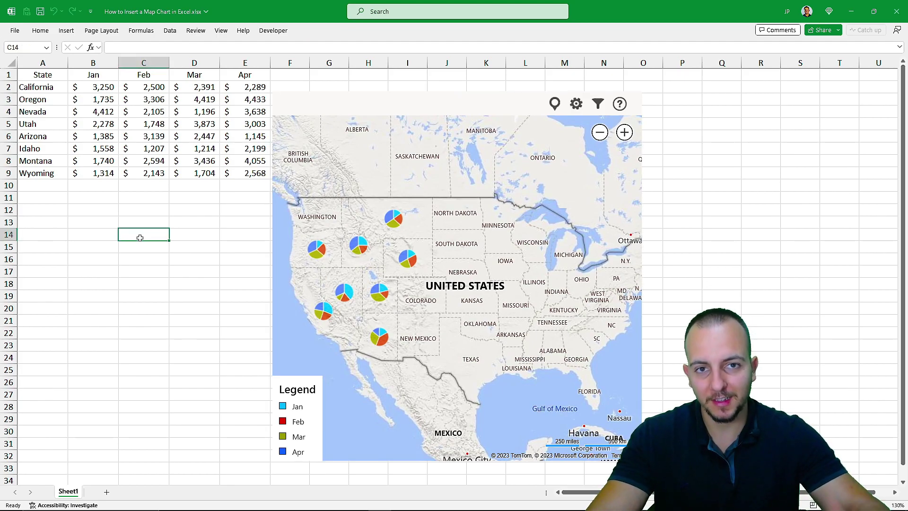